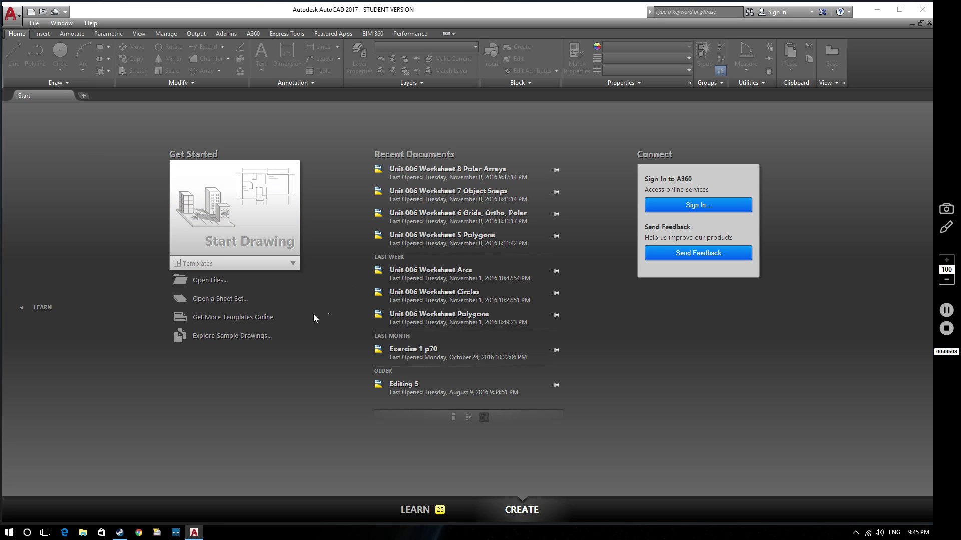
Start a new drawing from the acadISO -Named Plot Styles.dwt template
{"action": "left_click", "coordinate": [292, 264]}
{"action": "left_click", "coordinate": [261, 327]}
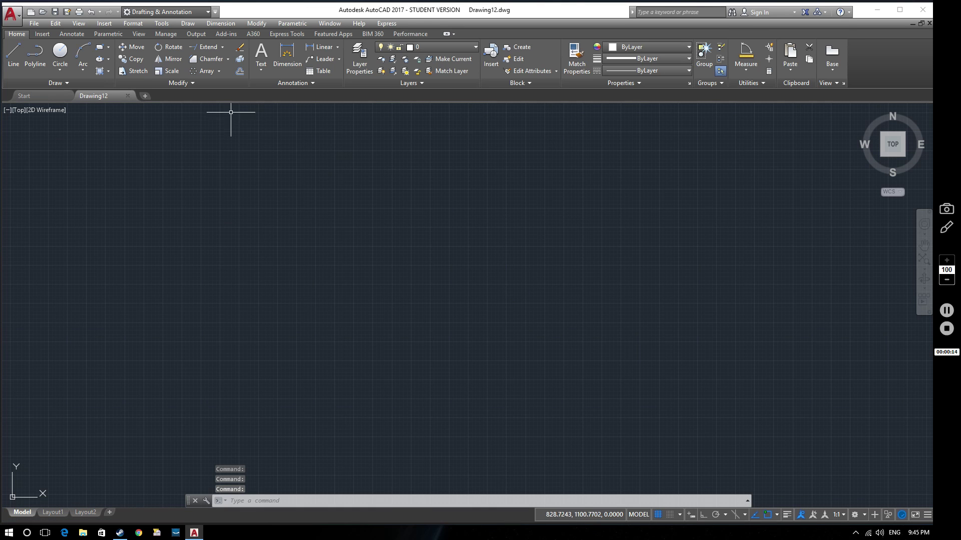
Zoom dynamically, then draw a 15 × 10 rectangle using RECTANG's Dimensions option
{"action": "left_click", "coordinate": [924, 269]}
{"action": "left_click", "coordinate": [915, 333]}
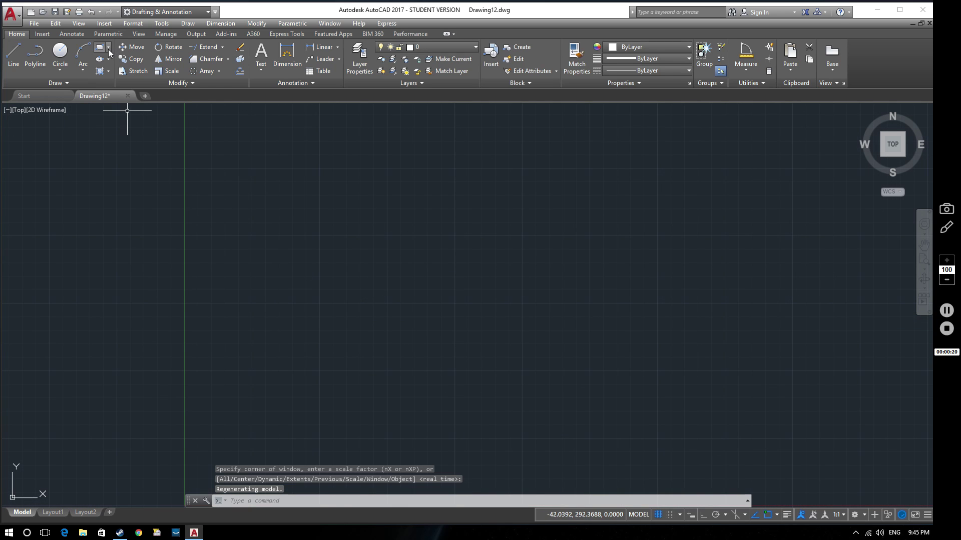
{"action": "left_click", "coordinate": [99, 47]}
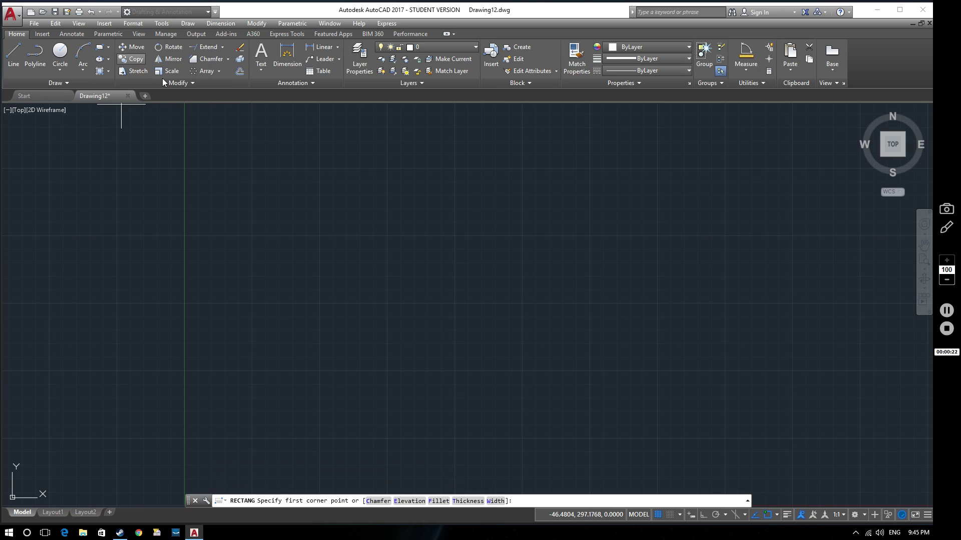
{"action": "left_click", "coordinate": [322, 353]}
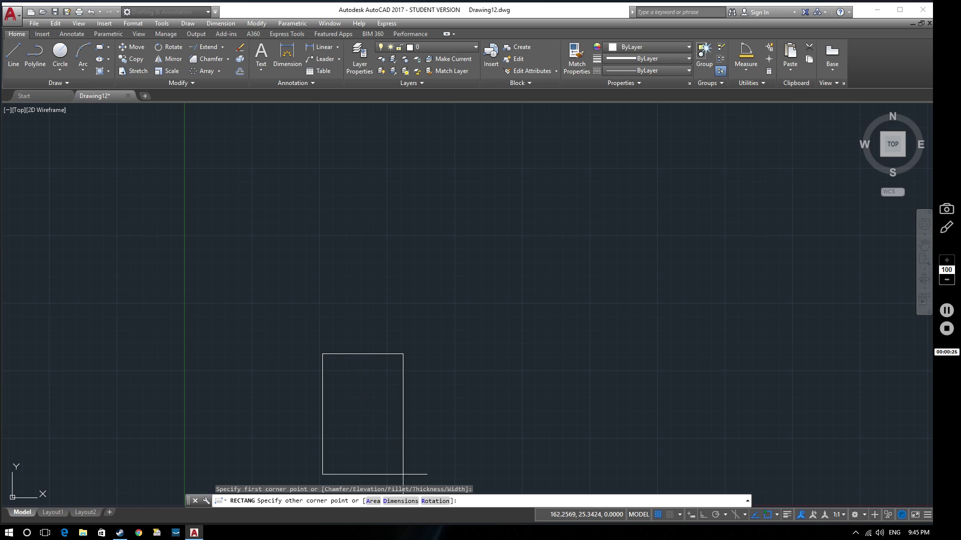
{"action": "left_click", "coordinate": [401, 502]}
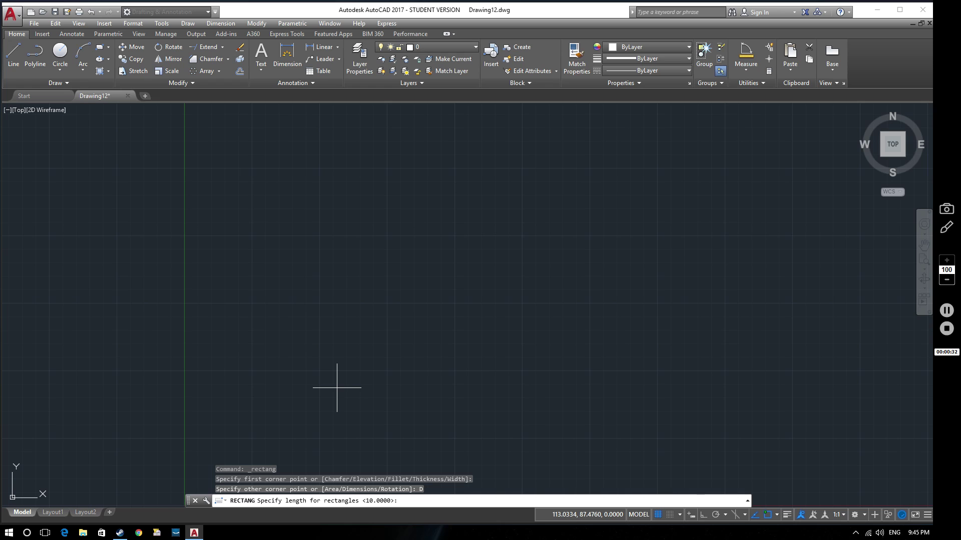
{"action": "key", "text": "Return"}
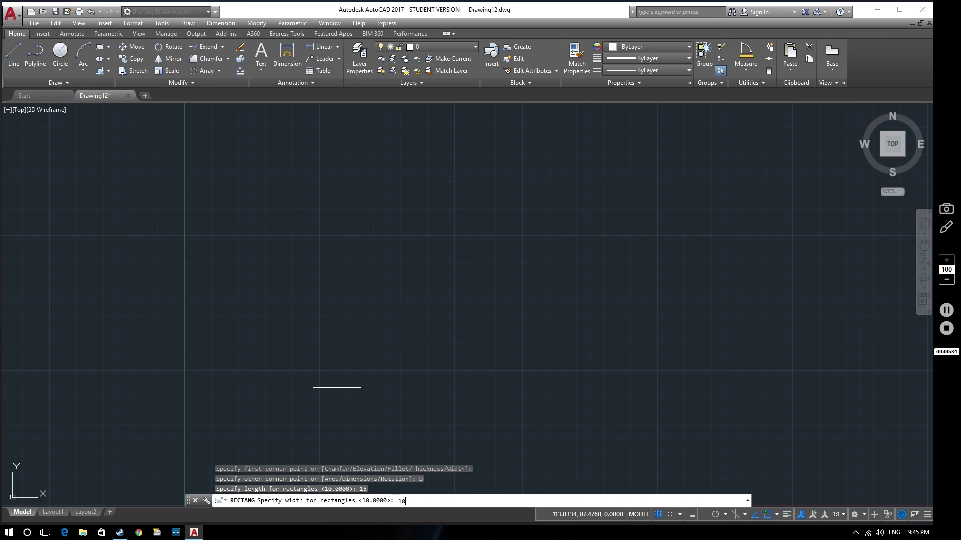
{"action": "key", "text": "Return"}
{"action": "scroll", "coordinate": [332, 356], "scroll_direction": "up", "scroll_amount": 3}
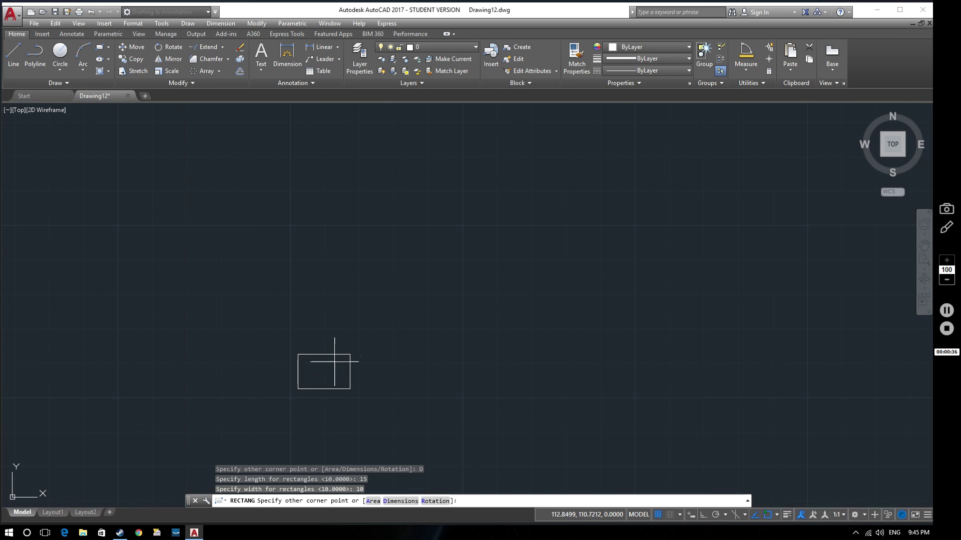
{"action": "left_click", "coordinate": [335, 318]}
{"action": "middle_click_drag", "start_coordinate": [297, 362], "coordinate": [464, 367]}
{"action": "scroll", "coordinate": [550, 365], "scroll_direction": "up", "scroll_amount": 2}
{"action": "middle_click_drag", "start_coordinate": [571, 273], "coordinate": [494, 290]}
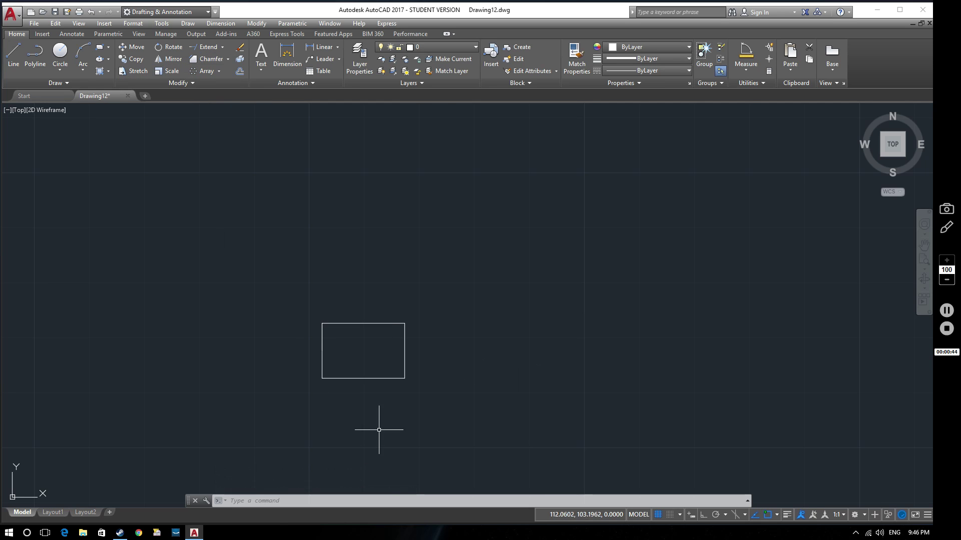
Start Chamfer with both distances set to 2 and the Multiple option on
{"action": "left_click", "coordinate": [228, 60]}
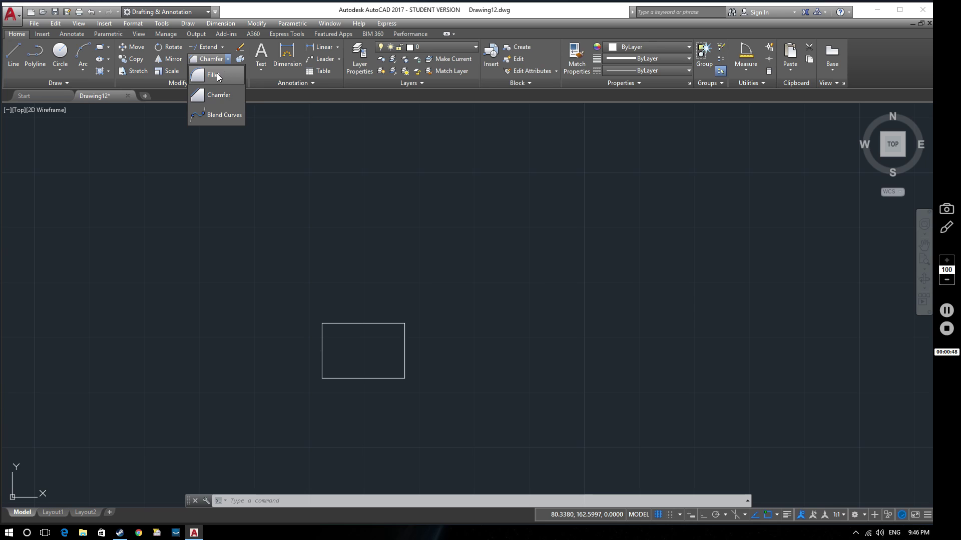
{"action": "left_click", "coordinate": [206, 98]}
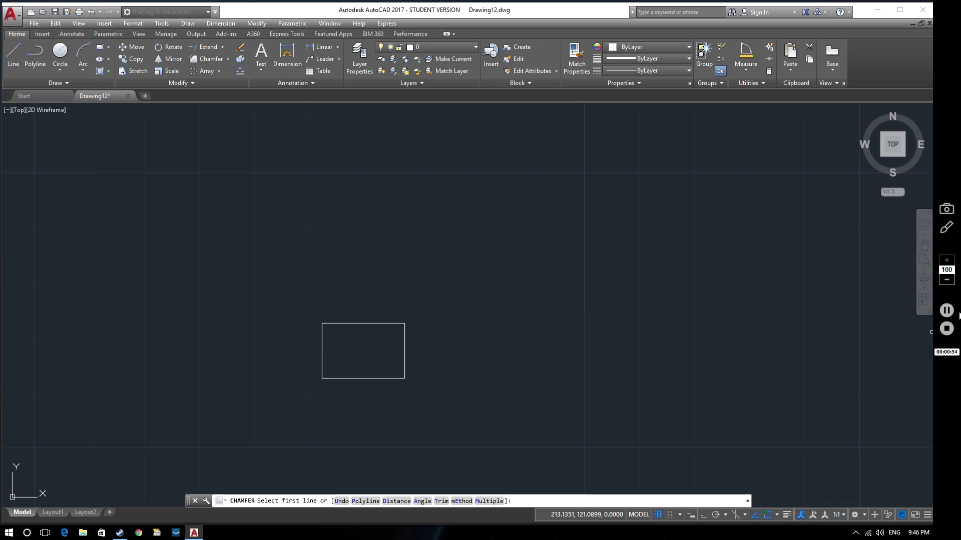
{"action": "left_click", "coordinate": [947, 312]}
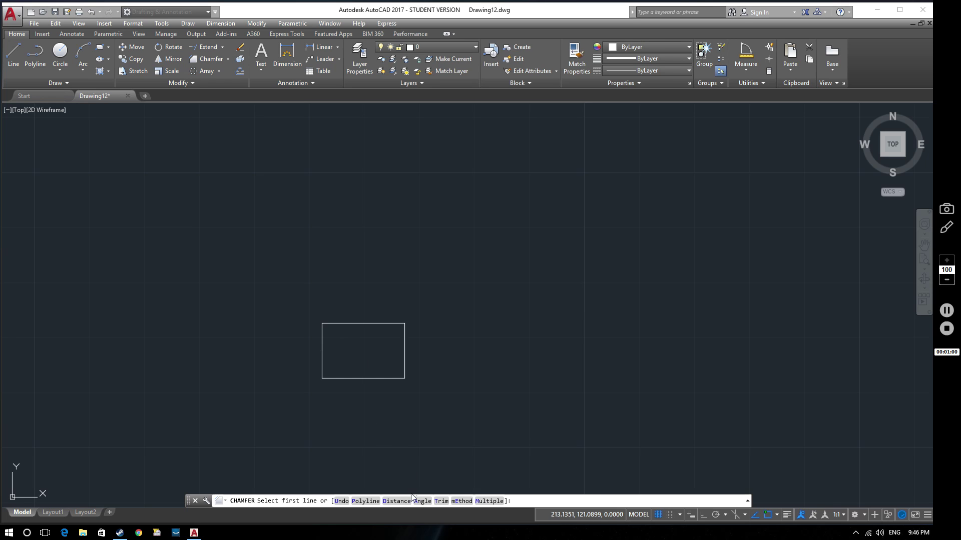
{"action": "left_click", "coordinate": [396, 501]}
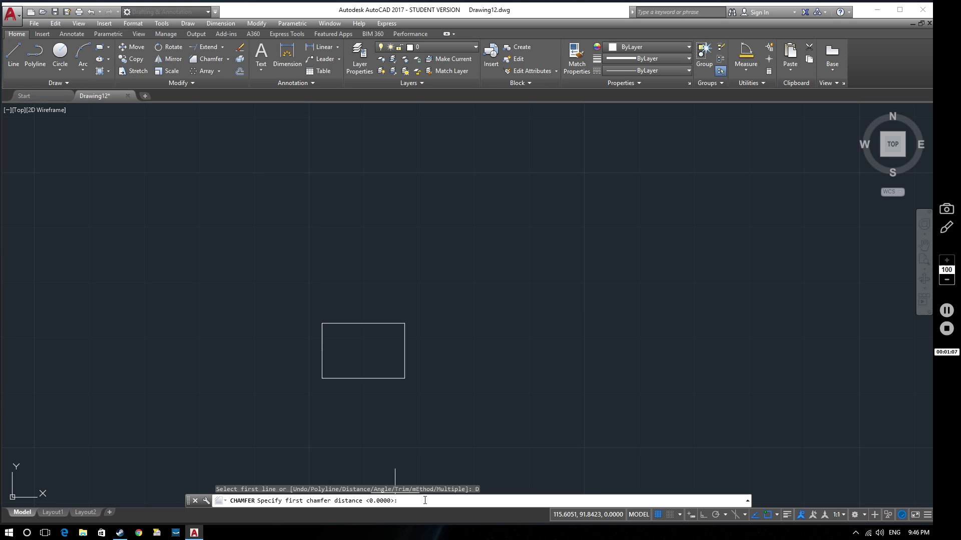
{"action": "type", "text": "2"}
{"action": "key", "text": "Return"}
{"action": "type", "text": "2"}
{"action": "key", "text": "Return"}
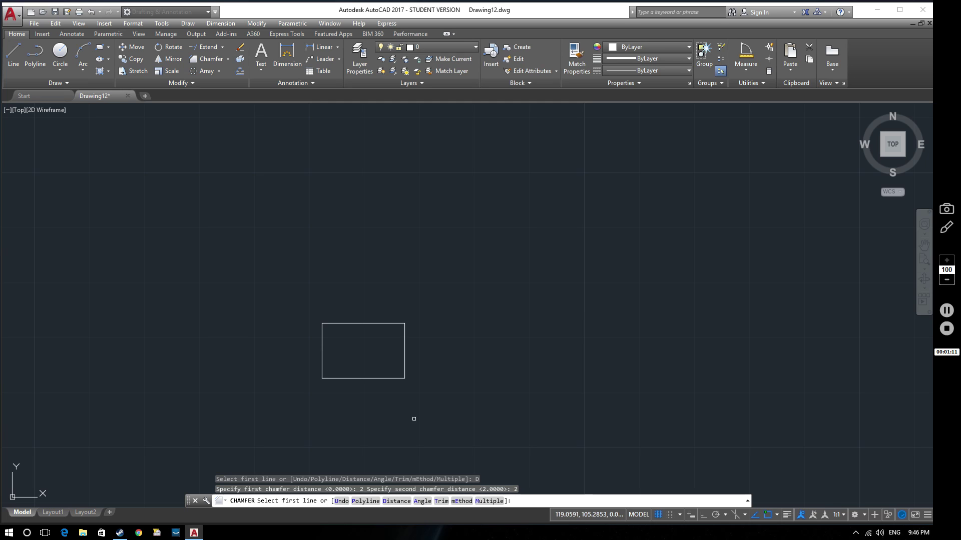
{"action": "left_click", "coordinate": [487, 502]}
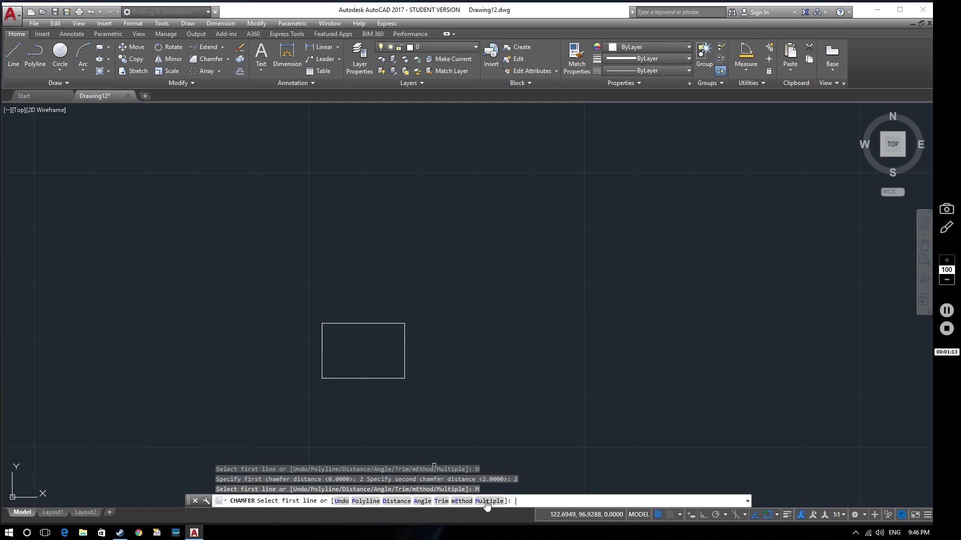
Chamfer the top-right, bottom-right, bottom-left and top-left corners of the rectangle
{"action": "left_click", "coordinate": [365, 324]}
{"action": "left_click", "coordinate": [406, 346]}
{"action": "left_click", "coordinate": [403, 368]}
{"action": "left_click", "coordinate": [387, 378]}
{"action": "left_click", "coordinate": [353, 379]}
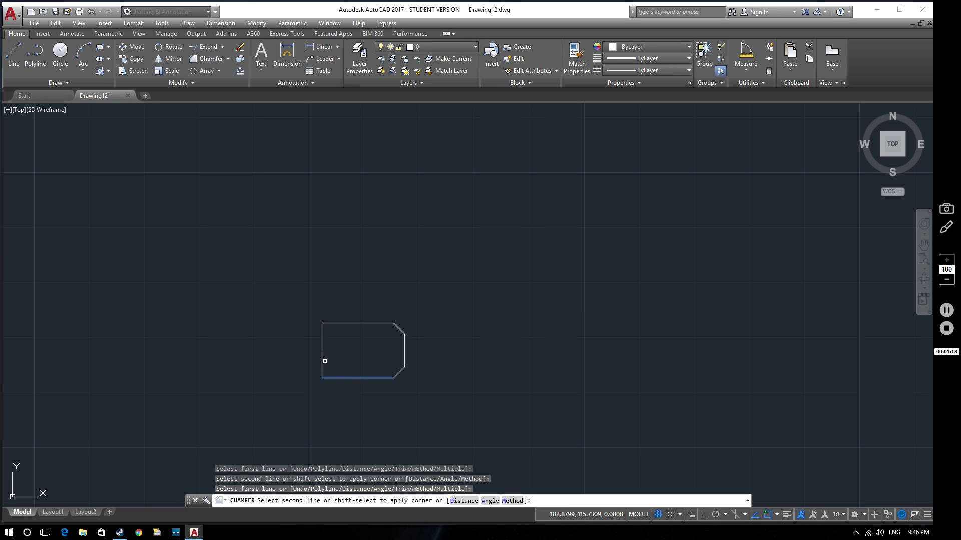
{"action": "left_click", "coordinate": [325, 357]}
{"action": "left_click", "coordinate": [324, 340]}
{"action": "left_click", "coordinate": [348, 324]}
{"action": "left_click", "coordinate": [348, 324]}
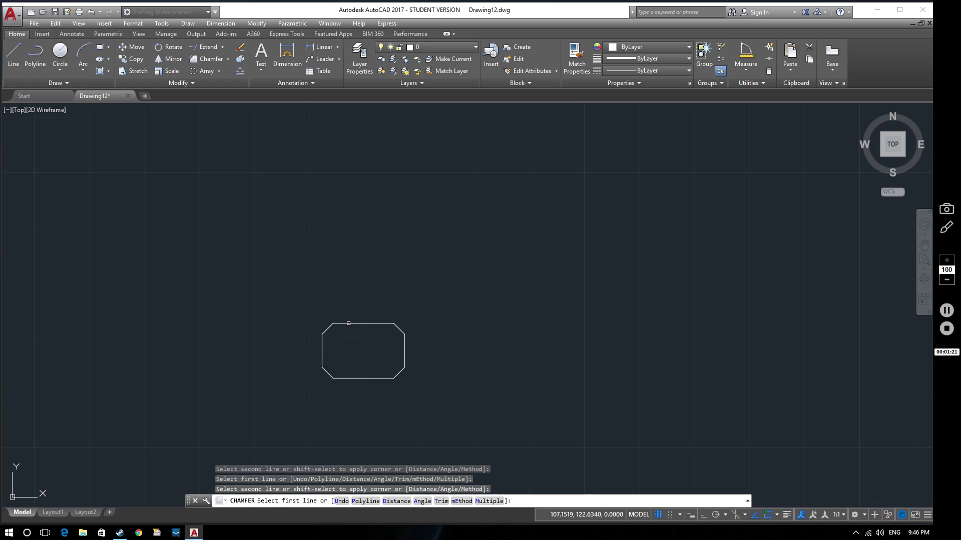
{"action": "mouse_move", "coordinate": [476, 299]}
{"action": "middle_mouse_down"}
{"action": "mouse_move", "coordinate": [404, 337]}
{"action": "mouse_move", "coordinate": [421, 346]}
{"action": "middle_mouse_up"}
{"action": "scroll", "coordinate": [360, 354], "scroll_direction": "down", "scroll_amount": 2}
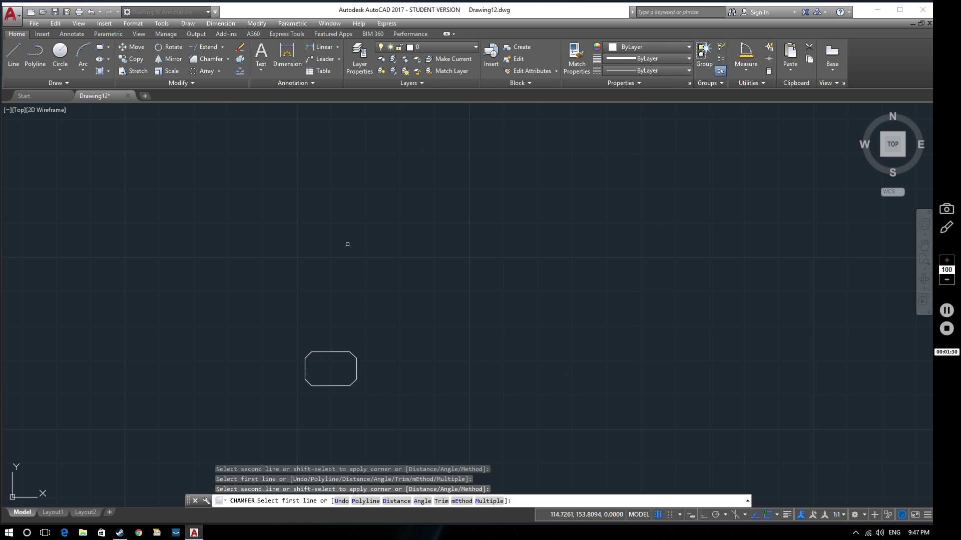
Start a rectangular array with the chamfered rectangle as its source object
{"action": "left_click", "coordinate": [219, 72]}
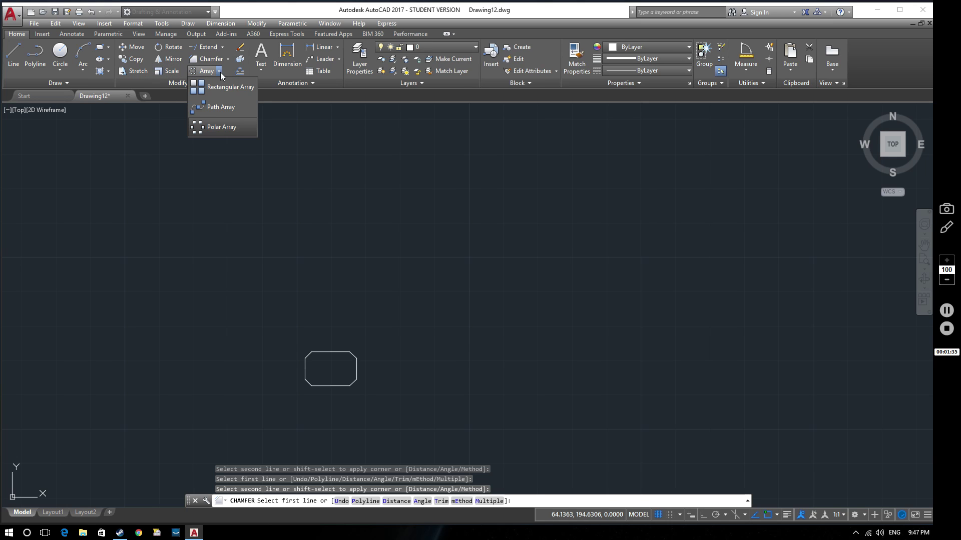
{"action": "left_click", "coordinate": [232, 88]}
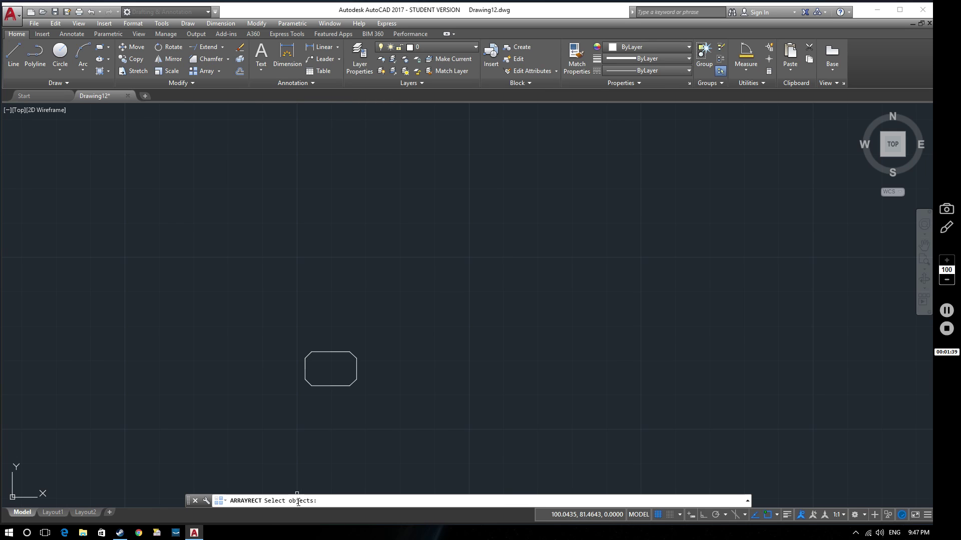
{"action": "left_click", "coordinate": [327, 387]}
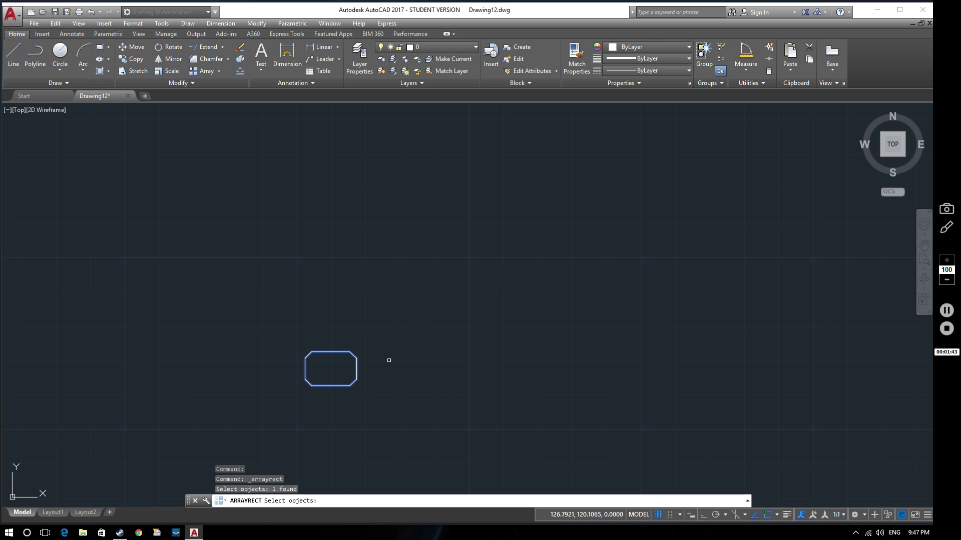
{"action": "key", "text": "Return"}
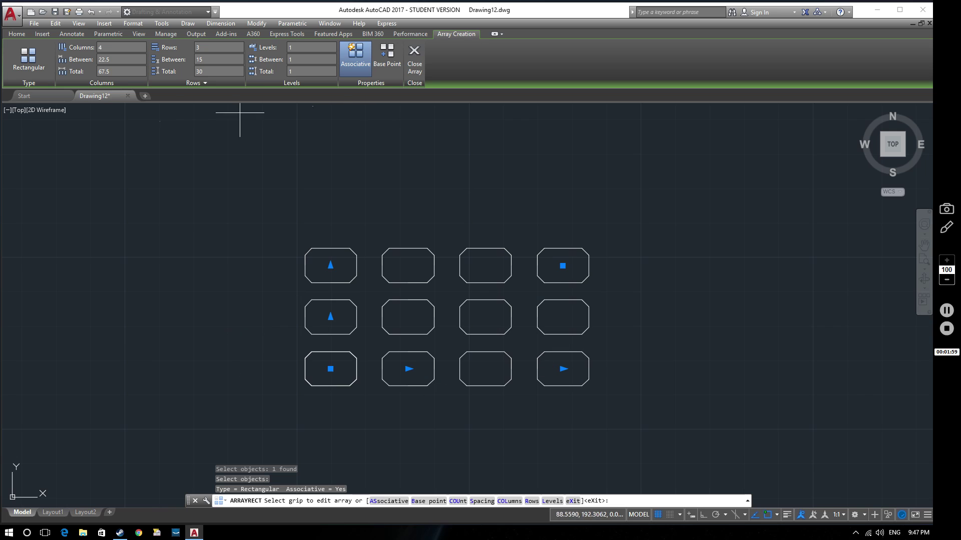
Set the array to 6 columns and 5 rows
{"action": "left_click", "coordinate": [84, 48]}
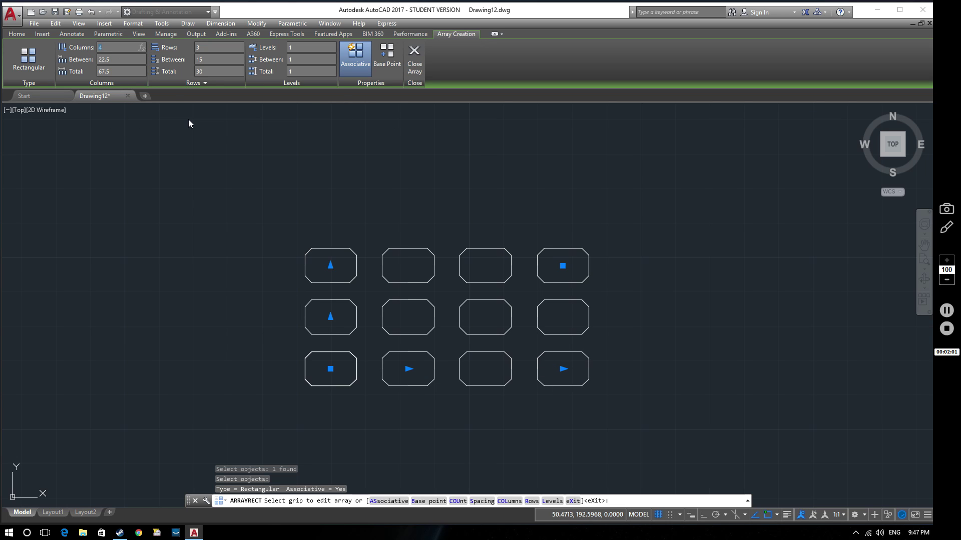
{"action": "type", "text": "6"}
{"action": "key", "text": "Return"}
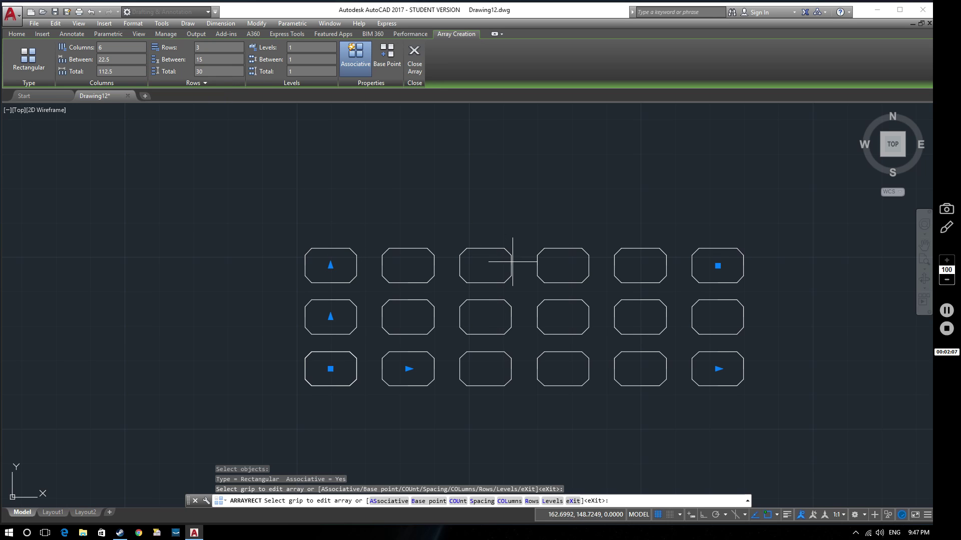
{"action": "left_click", "coordinate": [197, 48]}
{"action": "type", "text": "5"}
{"action": "key", "text": "Return"}
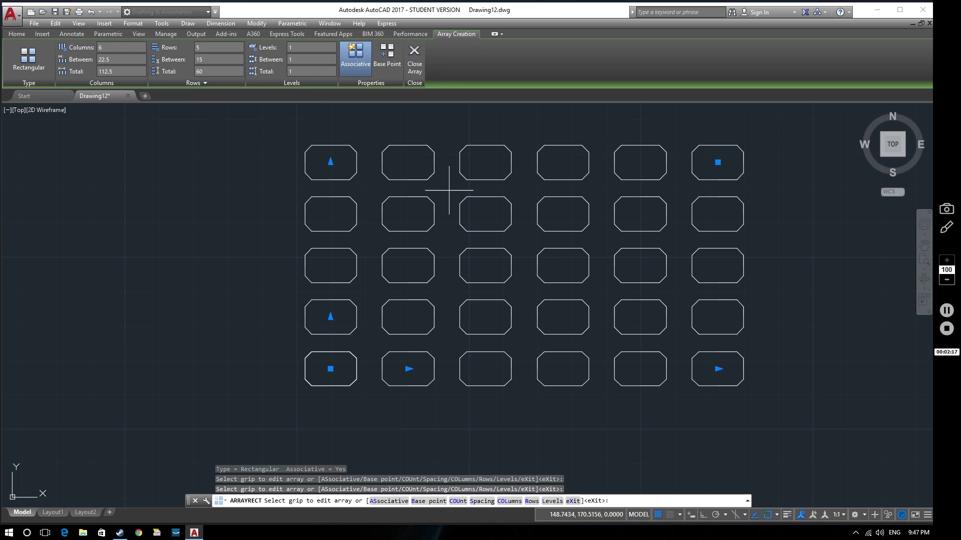
{"action": "middle_click_drag", "start_coordinate": [526, 210], "coordinate": [482, 238]}
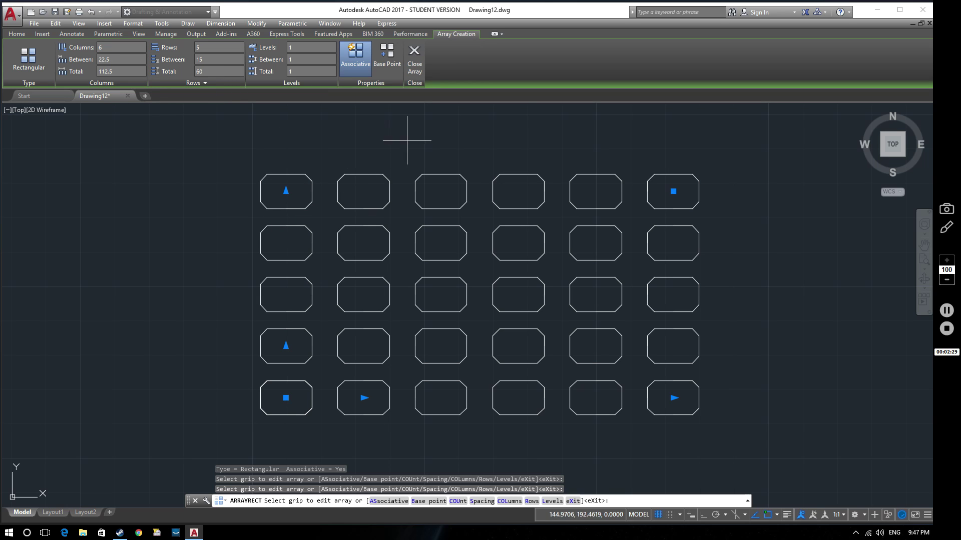
Space the array columns 30 apart and the rows 20 apart
{"action": "left_click", "coordinate": [122, 57]}
{"action": "type", "text": "30"}
{"action": "key", "text": "Return"}
{"action": "middle_click_drag", "start_coordinate": [549, 257], "coordinate": [462, 261]}
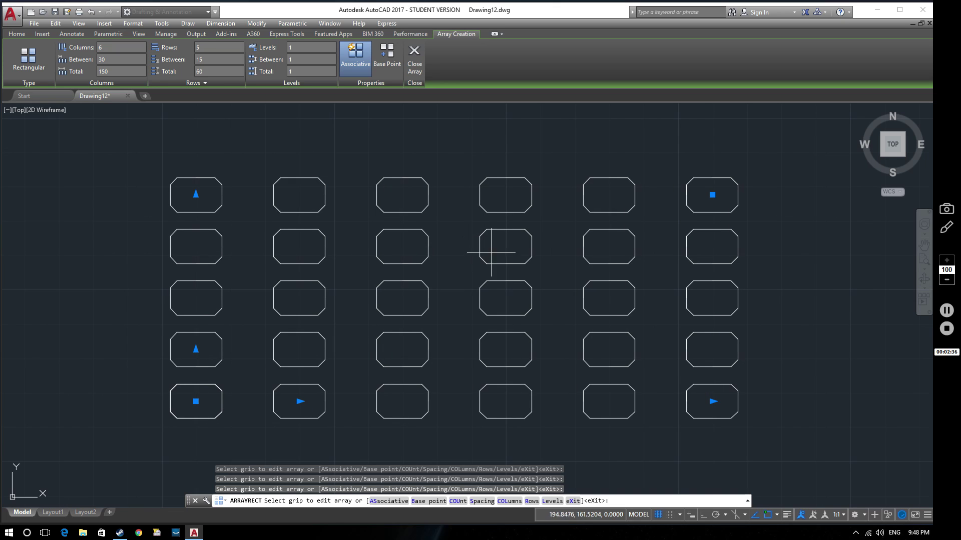
{"action": "left_click", "coordinate": [210, 60]}
{"action": "type", "text": "20"}
{"action": "key", "text": "Return"}
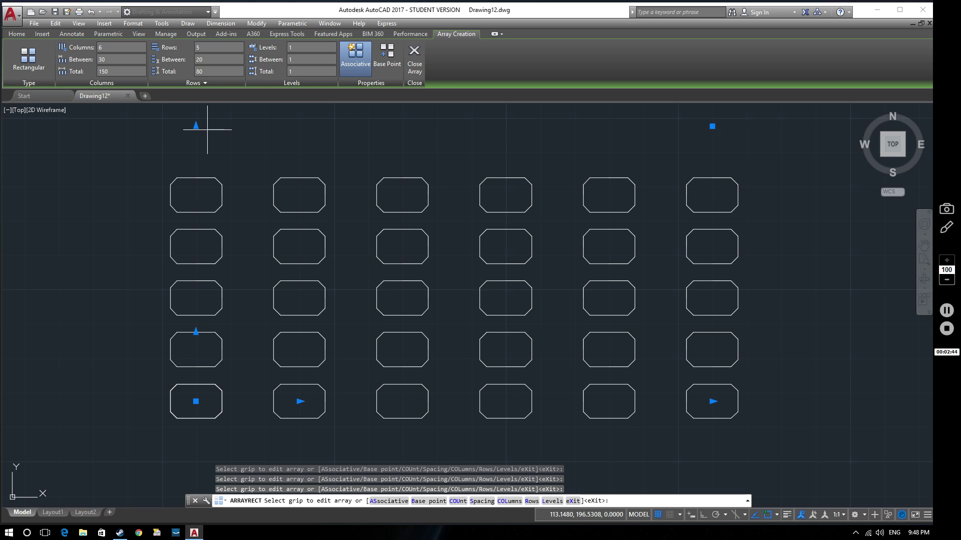
{"action": "scroll", "coordinate": [373, 231], "scroll_direction": "down", "scroll_amount": 2}
{"action": "mouse_move", "coordinate": [373, 231]}
{"action": "middle_mouse_down"}
{"action": "mouse_move", "coordinate": [399, 249]}
{"action": "mouse_move", "coordinate": [390, 219]}
{"action": "middle_mouse_up"}
{"action": "scroll", "coordinate": [399, 249], "scroll_direction": "up", "scroll_amount": 2}
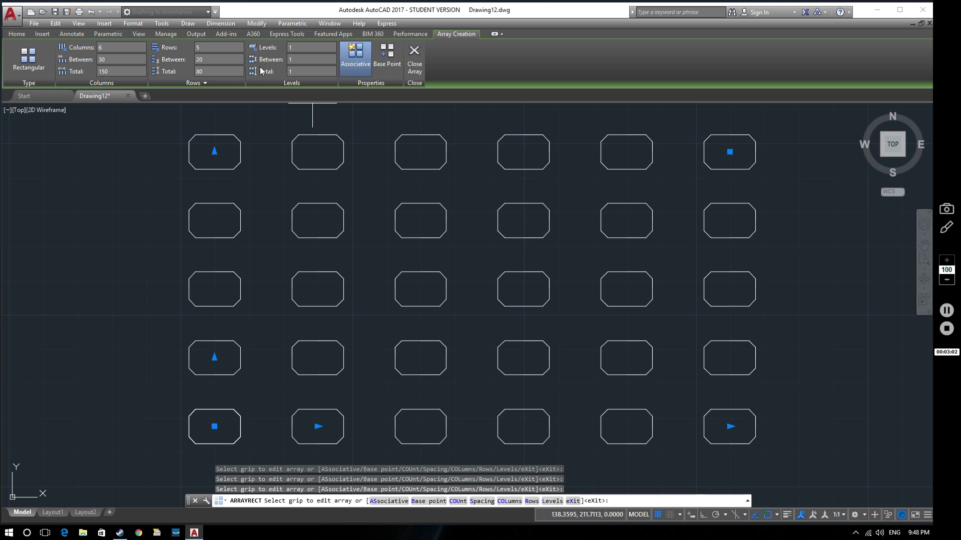
Set the array's Levels count to 4
{"action": "left_click", "coordinate": [292, 48]}
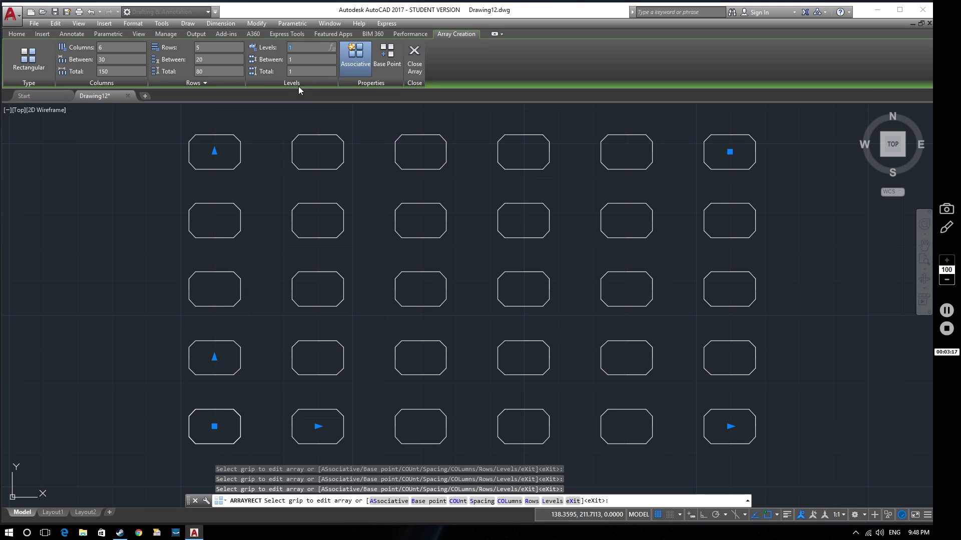
{"action": "key", "text": "Return"}
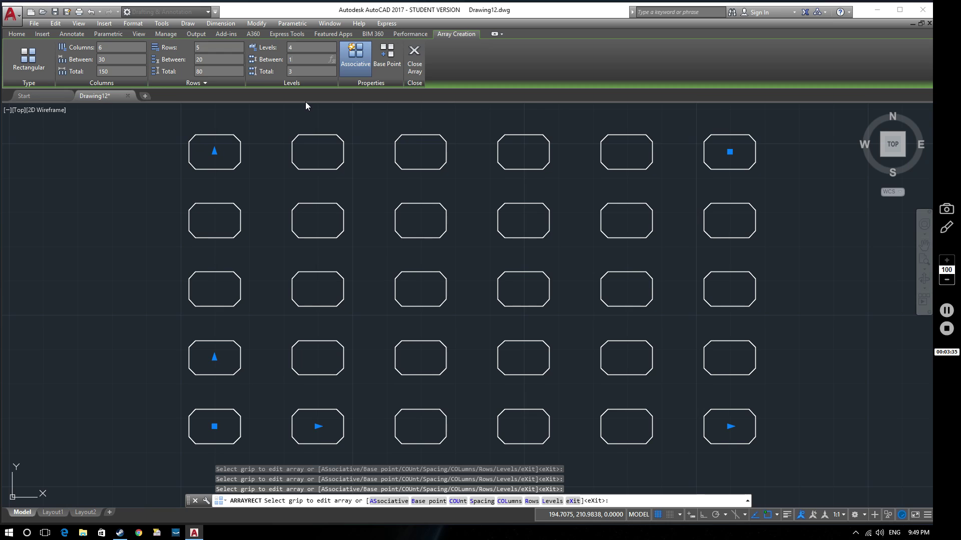
{"action": "left_click", "coordinate": [881, 155]}
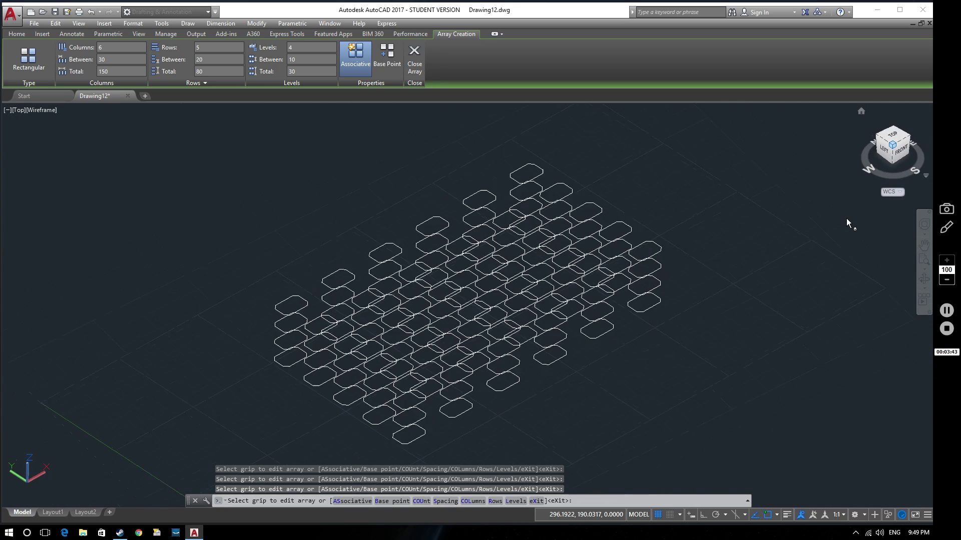
{"action": "scroll", "coordinate": [351, 354], "scroll_direction": "up", "scroll_amount": 2}
{"action": "middle_click_drag", "start_coordinate": [351, 354], "coordinate": [251, 320]}
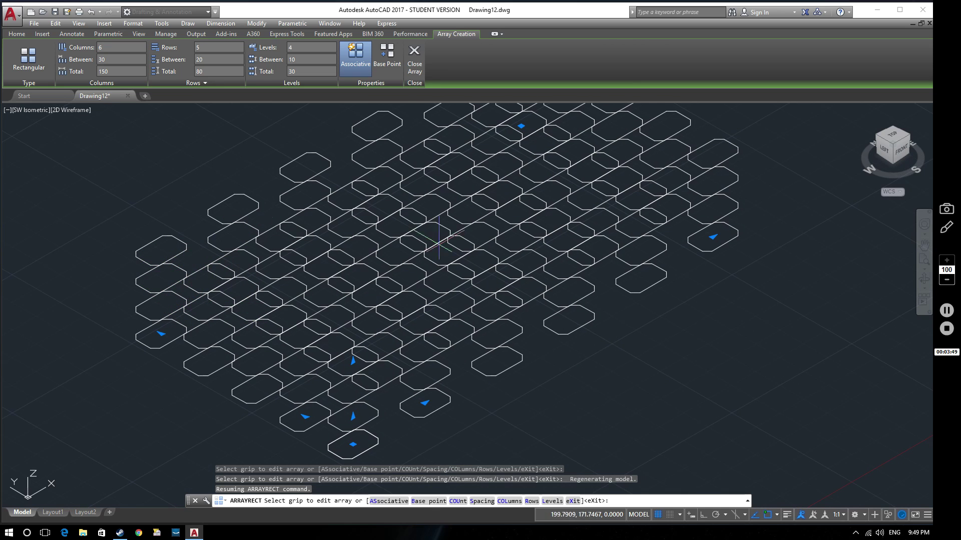
{"action": "left_click", "coordinate": [893, 138]}
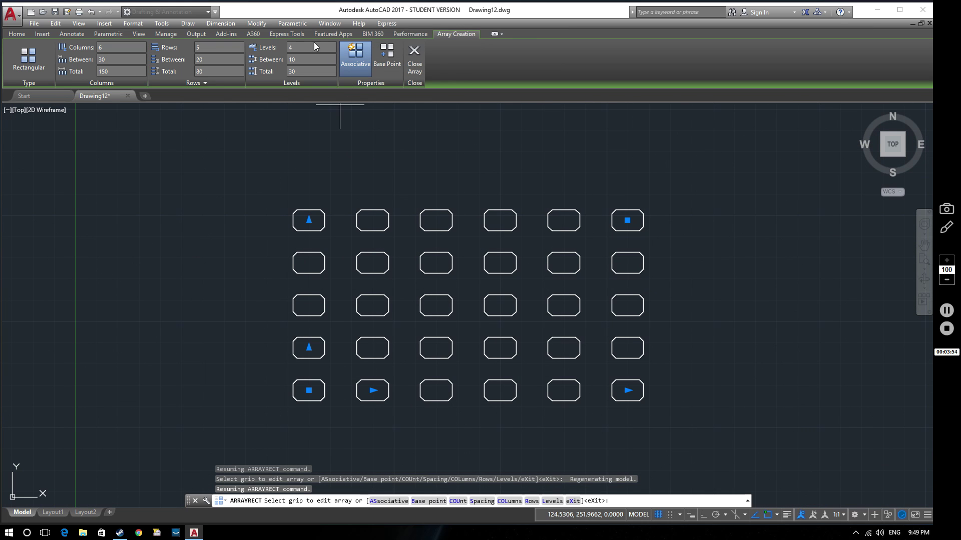
Return the array to 1 level and close it as a flat 6 × 5 grid
{"action": "type", "text": "1"}
{"action": "key", "text": "Return"}
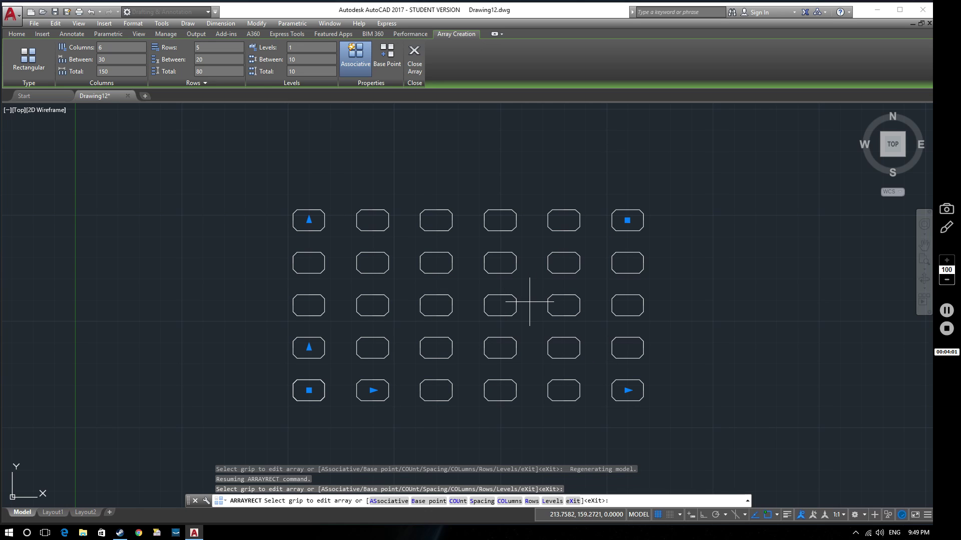
{"action": "scroll", "coordinate": [474, 308], "scroll_direction": "up", "scroll_amount": 2}
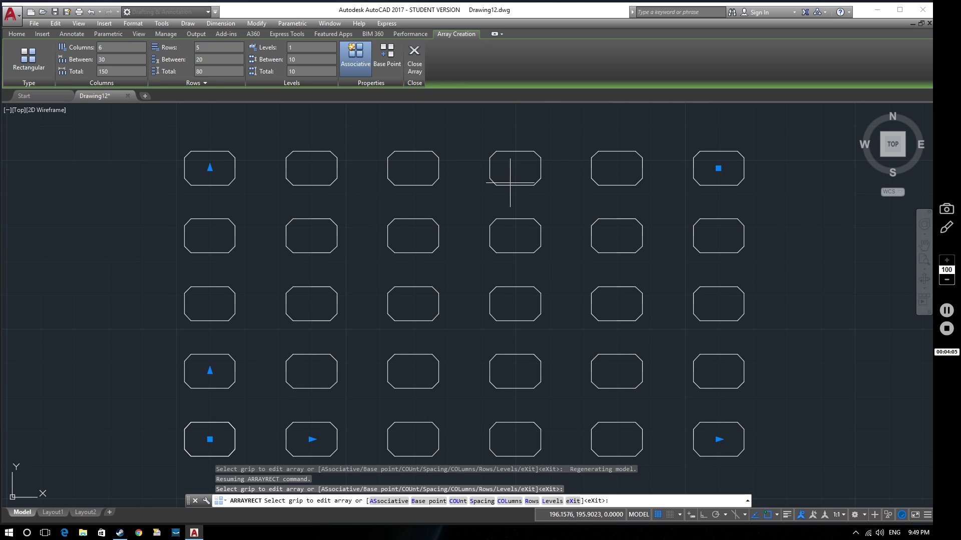
{"action": "middle_click_drag", "start_coordinate": [401, 229], "coordinate": [423, 212]}
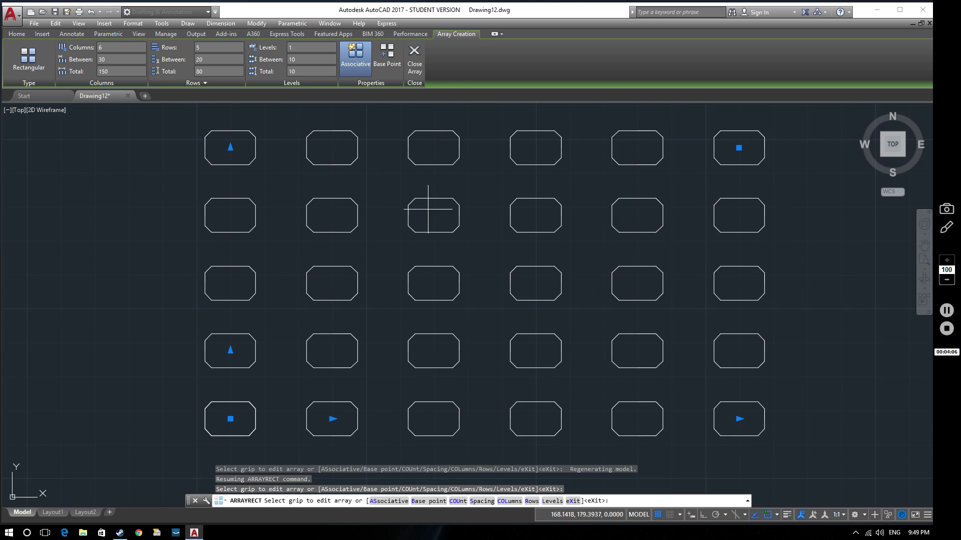
{"action": "scroll", "coordinate": [488, 241], "scroll_direction": "down", "scroll_amount": 2}
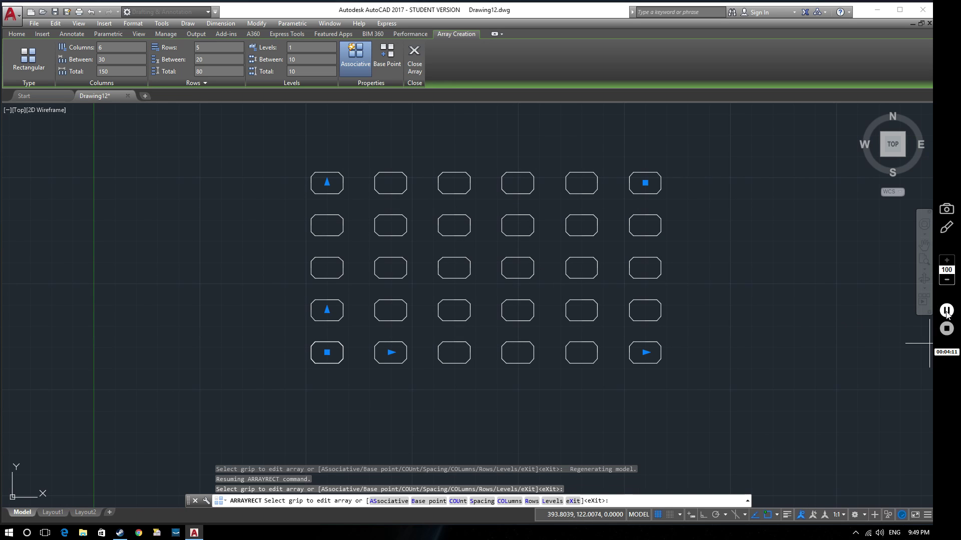
{"action": "left_click", "coordinate": [946, 311]}
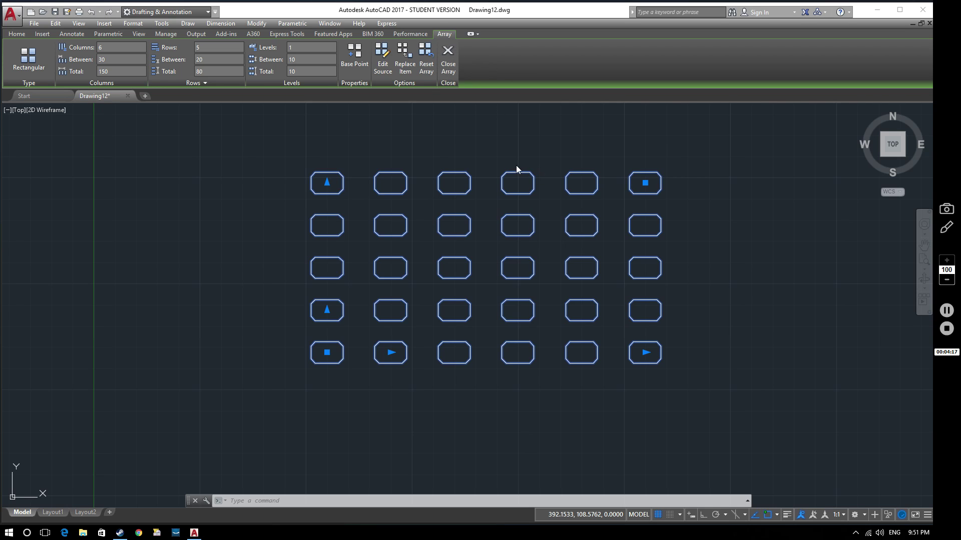
Enter Edit Source mode on an item of the array
{"action": "left_click", "coordinate": [382, 66]}
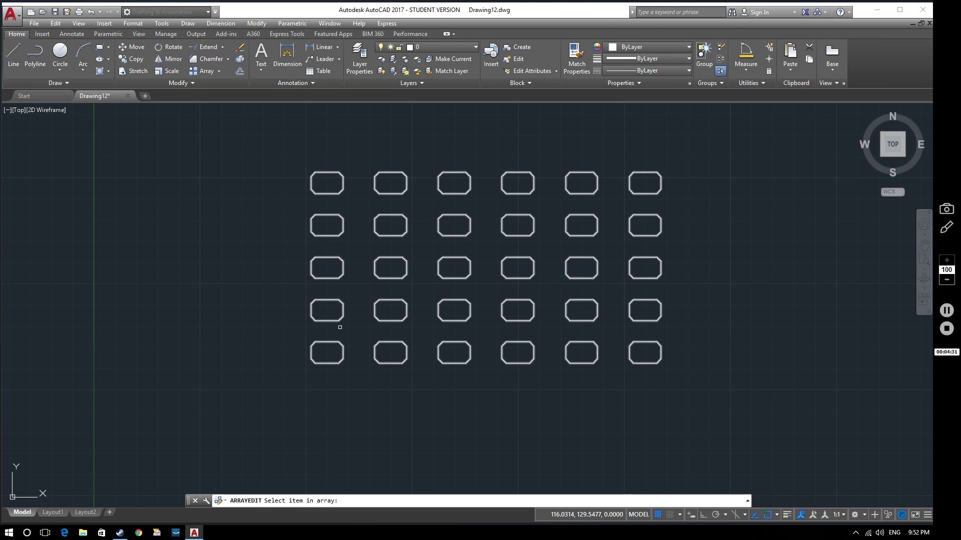
{"action": "left_click", "coordinate": [335, 343]}
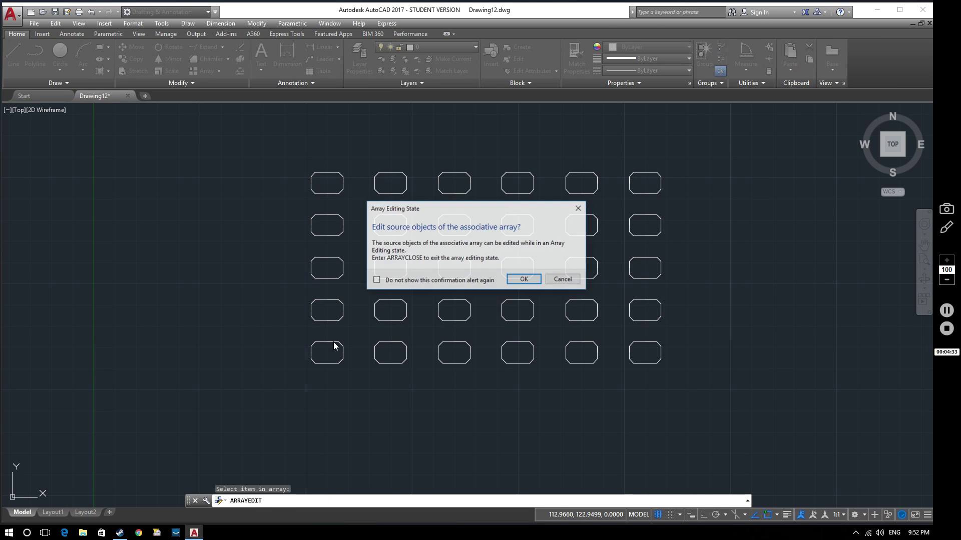
{"action": "left_click", "coordinate": [524, 279]}
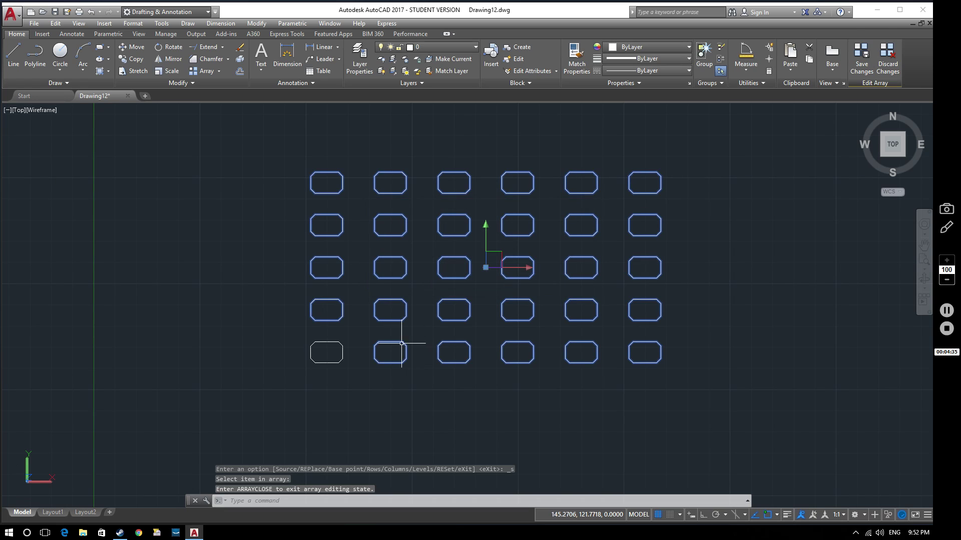
Grip-stretch a corner vertex of the lower-left rectangle inward to form a notch
{"action": "left_click", "coordinate": [341, 345]}
{"action": "mouse_move", "coordinate": [342, 346]}
{"action": "scroll", "coordinate": [349, 367], "scroll_direction": "up", "scroll_amount": 3}
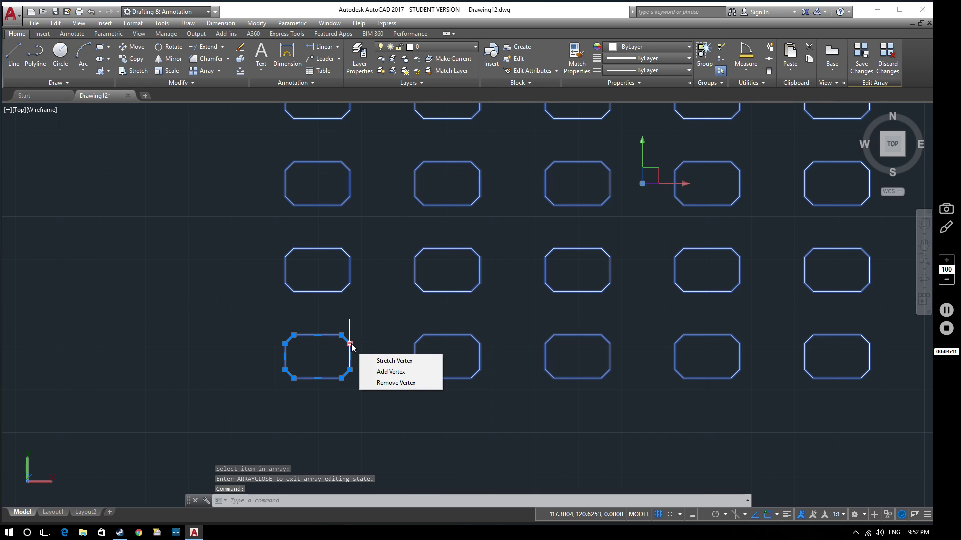
{"action": "left_click", "coordinate": [350, 344]}
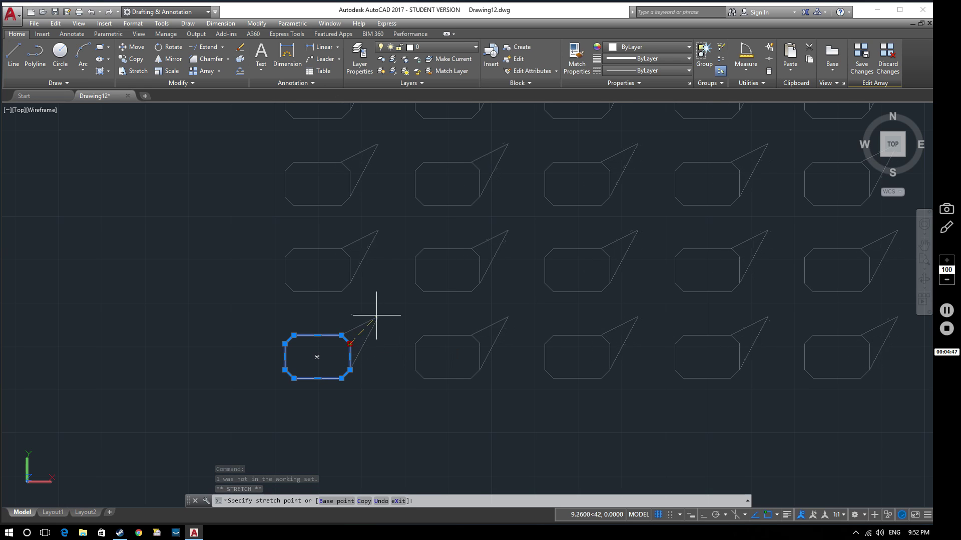
{"action": "left_click", "coordinate": [335, 354]}
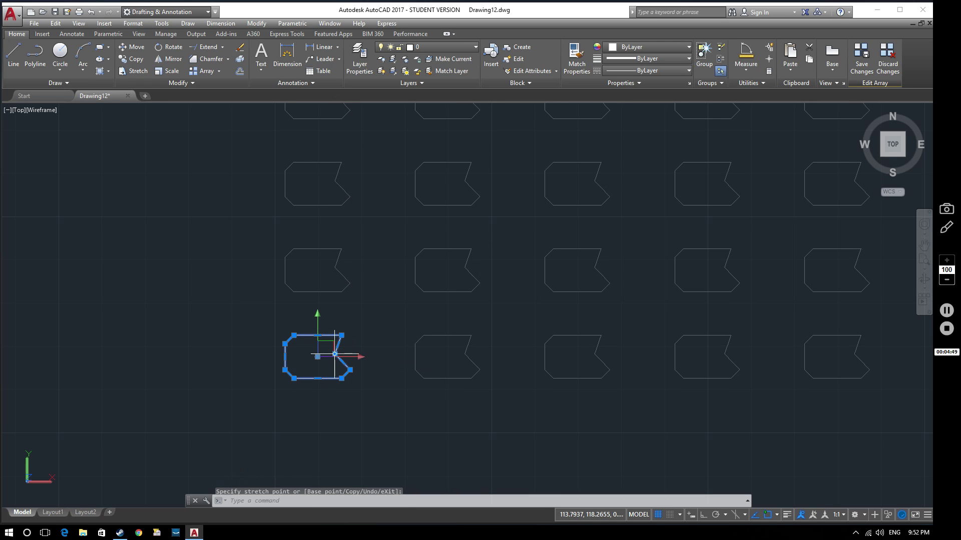
{"action": "key", "text": "Escape"}
{"action": "key", "text": "Return"}
{"action": "scroll", "coordinate": [393, 345], "scroll_direction": "down", "scroll_amount": 3}
{"action": "scroll", "coordinate": [502, 266], "scroll_direction": "up", "scroll_amount": 2}
{"action": "scroll", "coordinate": [501, 266], "scroll_direction": "down", "scroll_amount": 1}
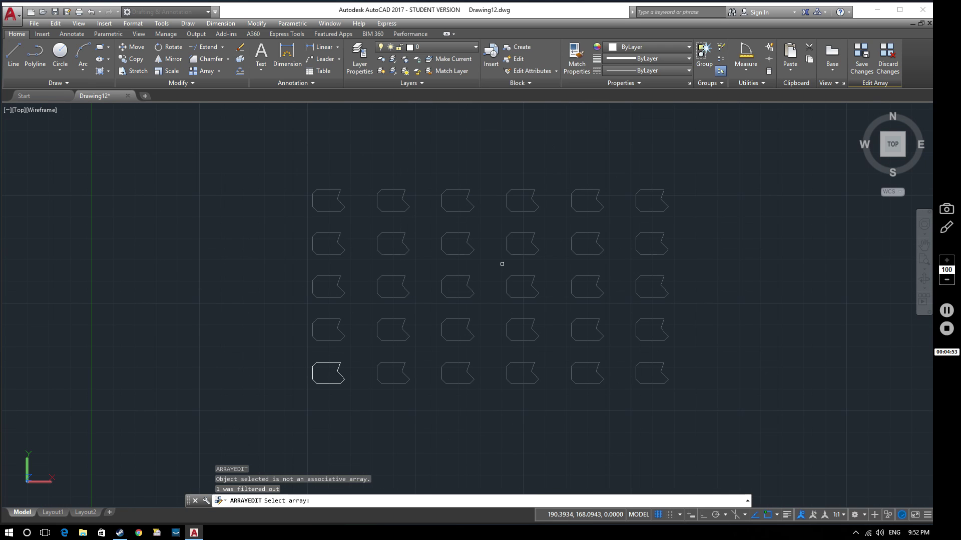
Exit array editing and select the array to show 6 columns at 30, 5 rows at 20
{"action": "scroll", "coordinate": [502, 264], "scroll_direction": "up", "scroll_amount": 3}
{"action": "key", "text": "Escape"}
{"action": "key", "text": "Escape"}
{"action": "key", "text": "Escape"}
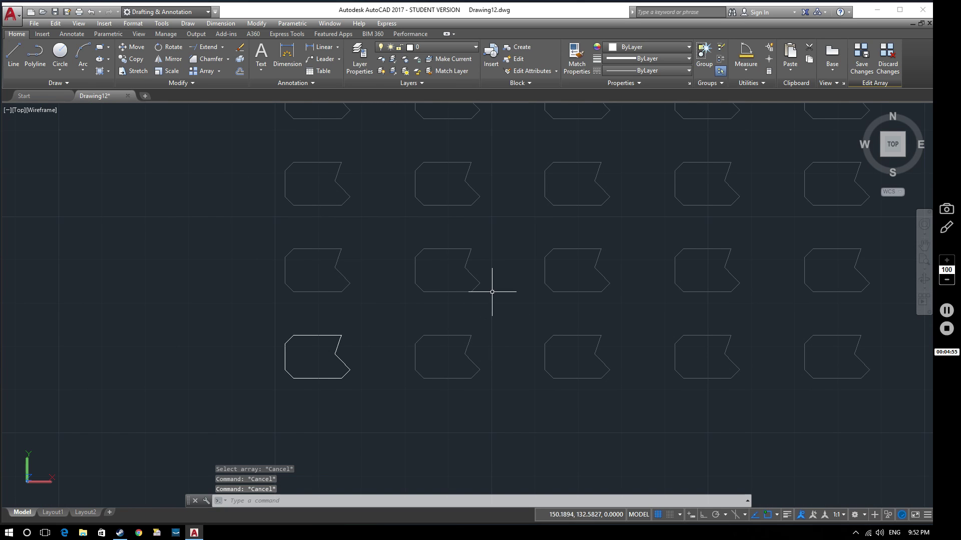
{"action": "scroll", "coordinate": [401, 345], "scroll_direction": "down", "scroll_amount": 4}
{"action": "scroll", "coordinate": [445, 314], "scroll_direction": "up", "scroll_amount": 2}
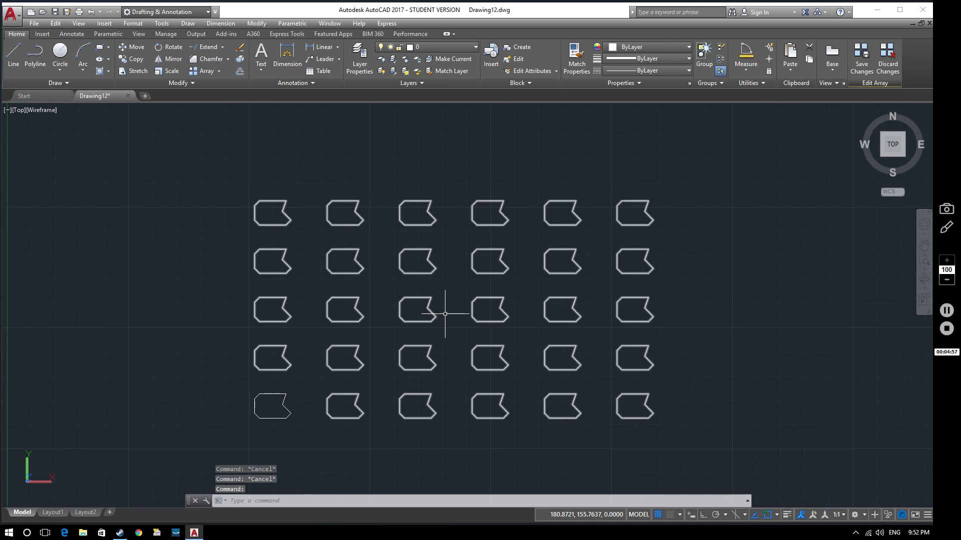
{"action": "middle_click_drag", "start_coordinate": [453, 311], "coordinate": [457, 291]}
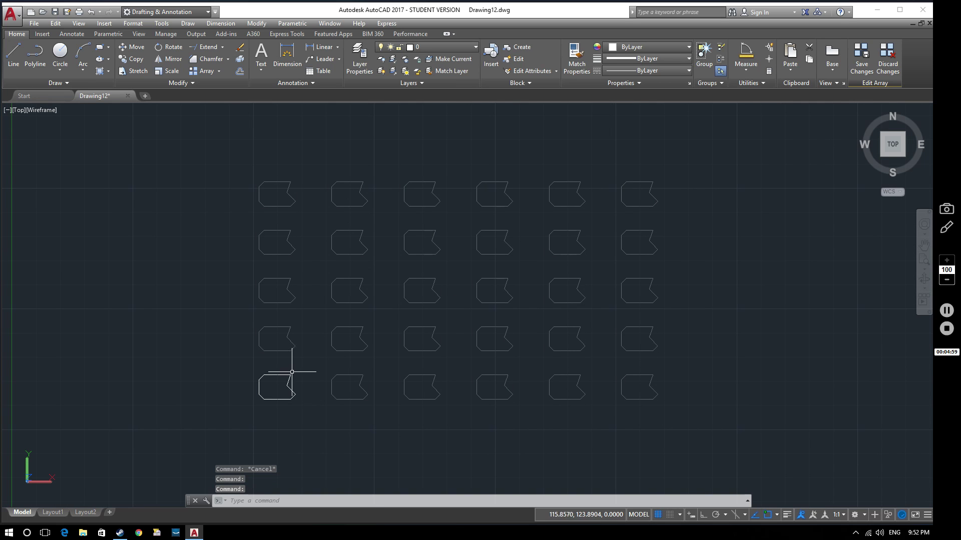
{"action": "left_click", "coordinate": [405, 193]}
{"action": "left_click", "coordinate": [429, 210]}
{"action": "key", "text": "Escape"}
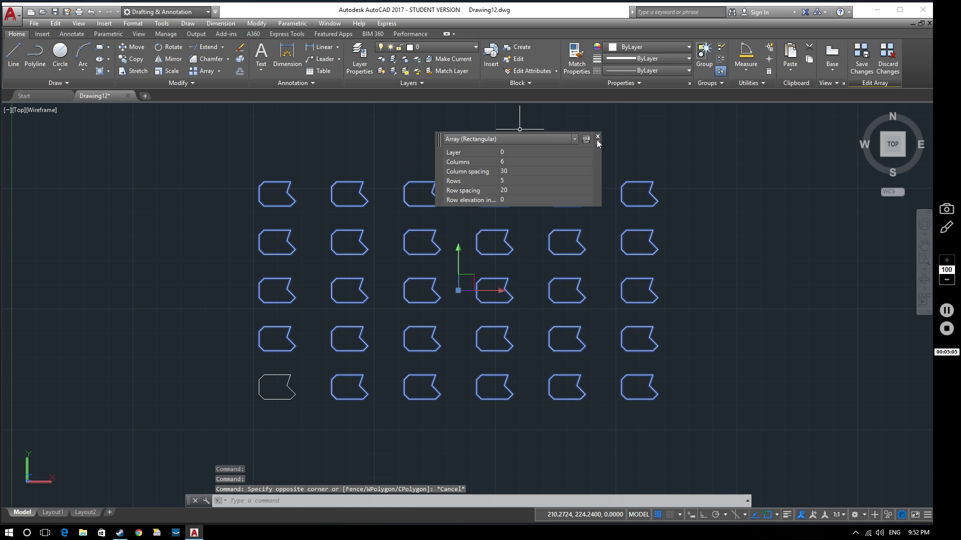